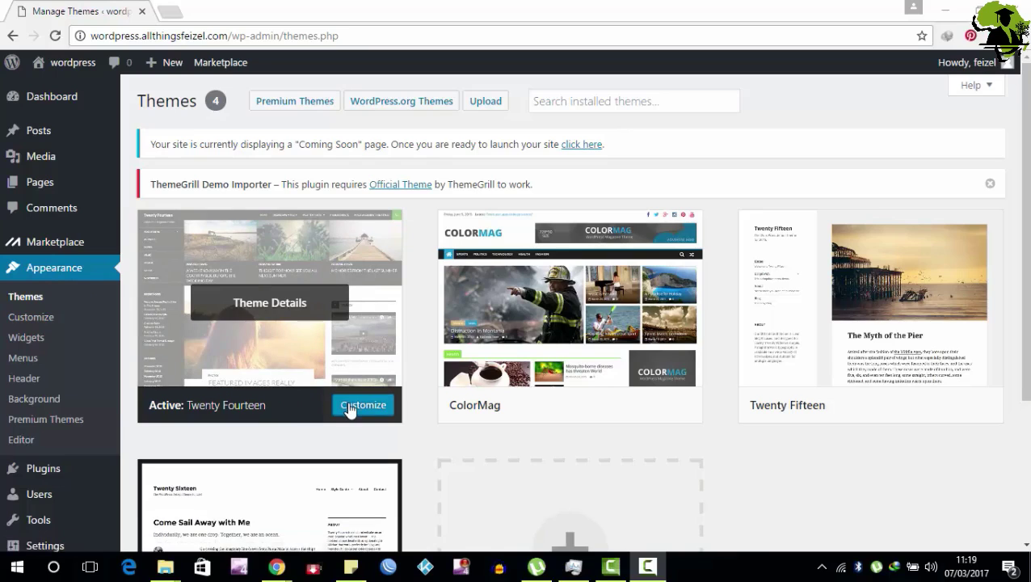
Open the Twenty Fourteen theme for customizing and set the Simple Social Icons widget's title to "Connect With Us Today".
left_click(350, 410)
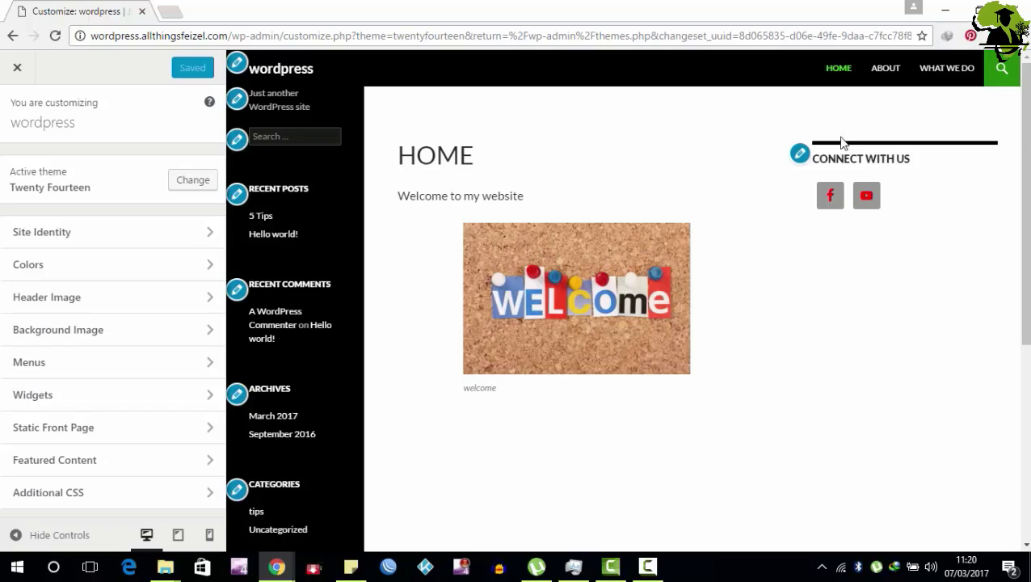
left_click(798, 157)
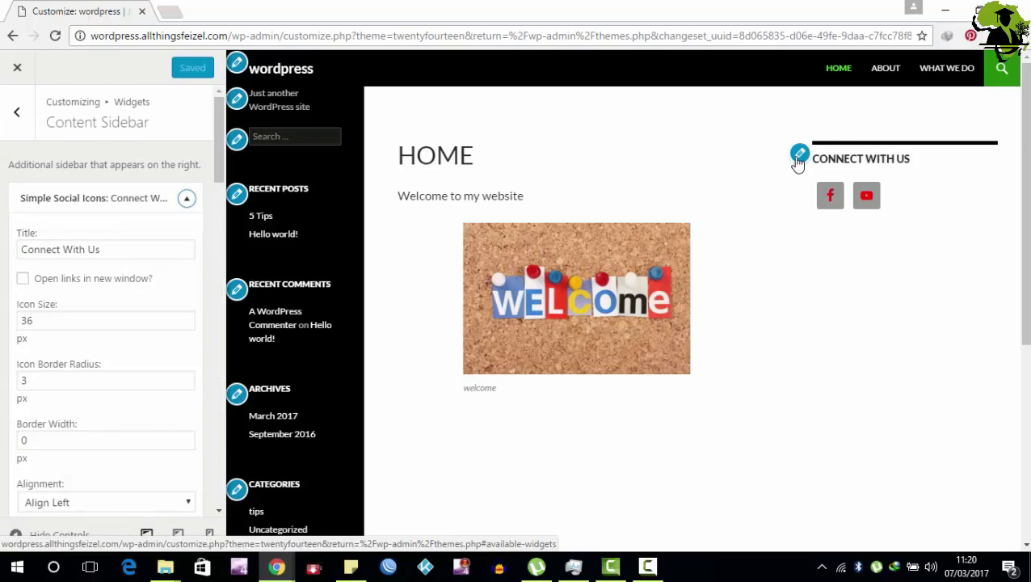
left_click(135, 249)
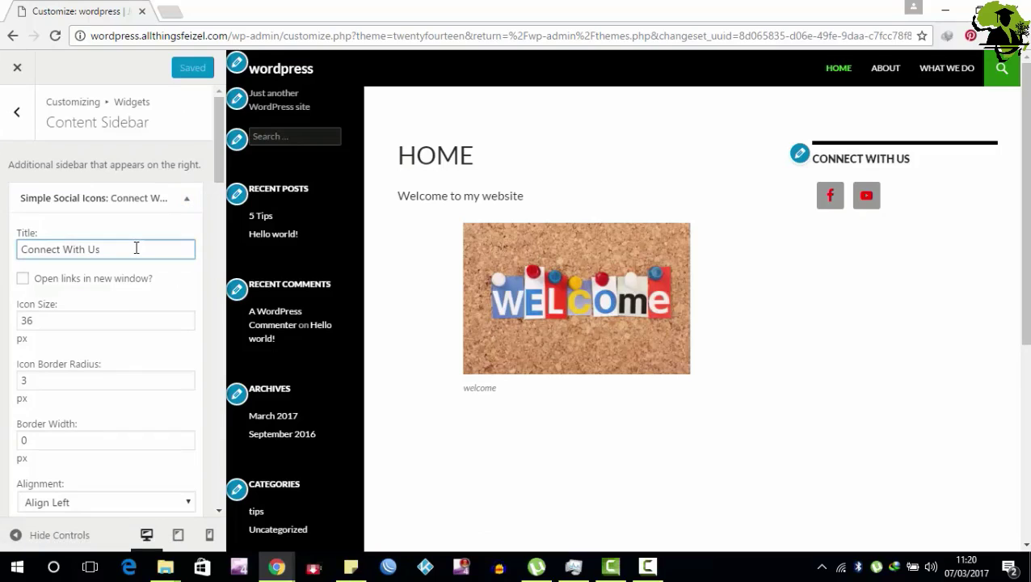
type("Today")
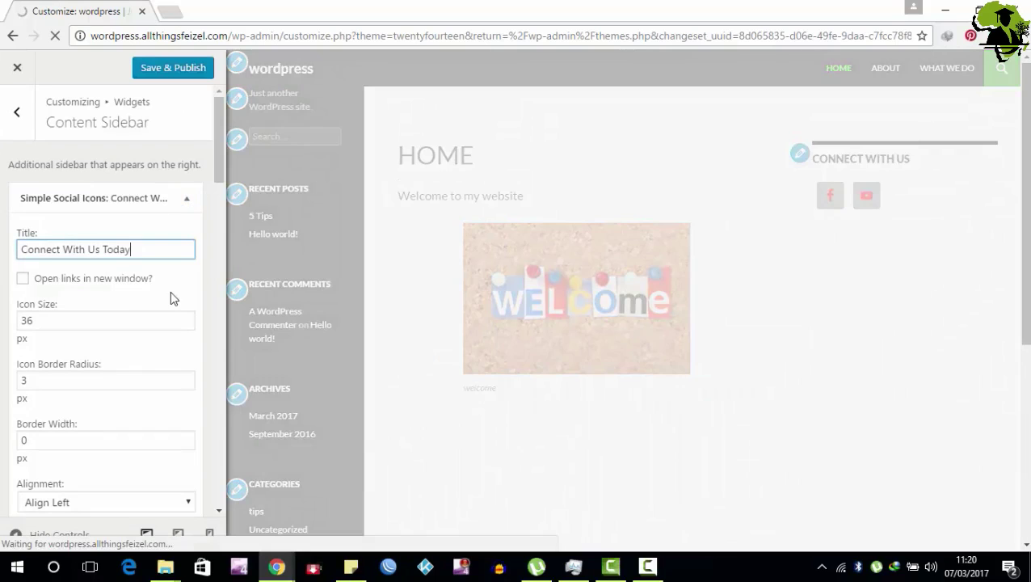
In the site identity settings, set the site title to "WordPress Tutorials" and the tagline to "Easy and Fast".
left_click(17, 114)
left_click(15, 126)
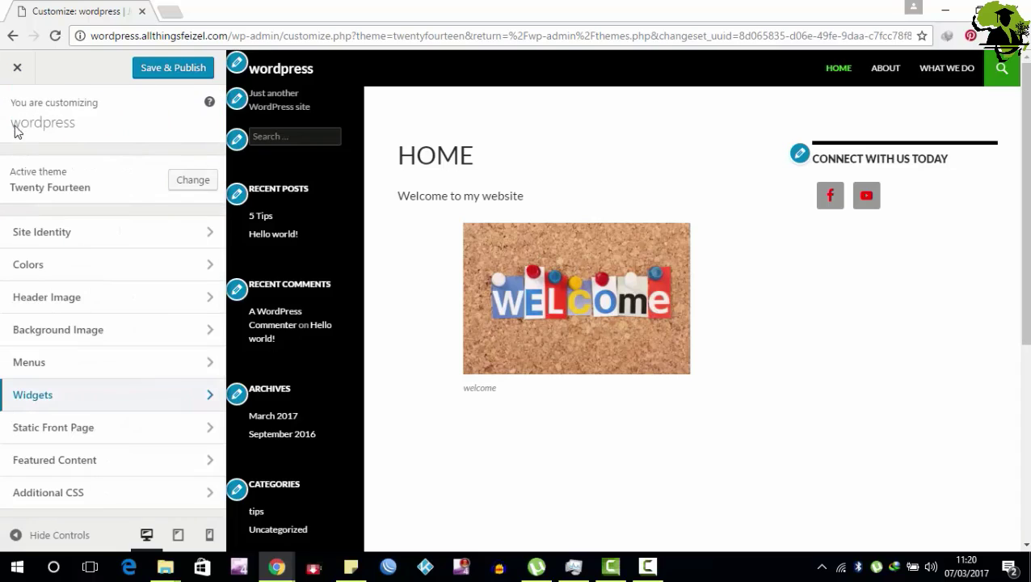
left_click(212, 232)
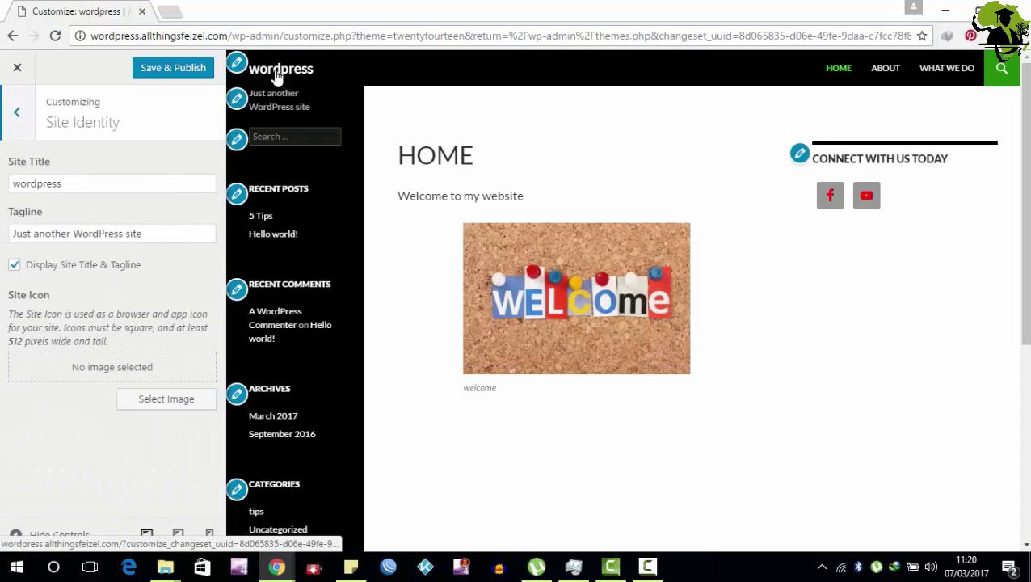
left_click(90, 184)
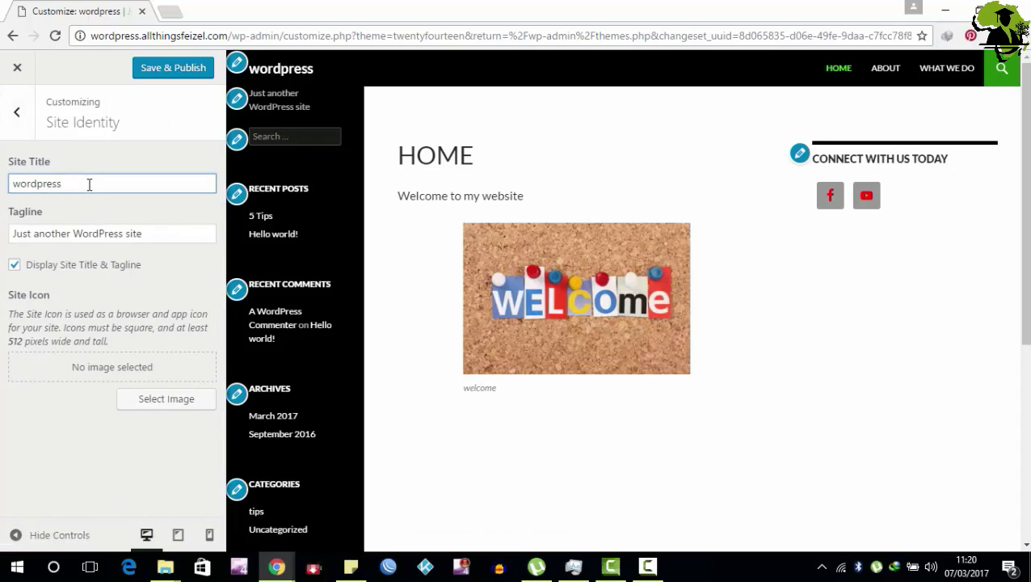
type("T")
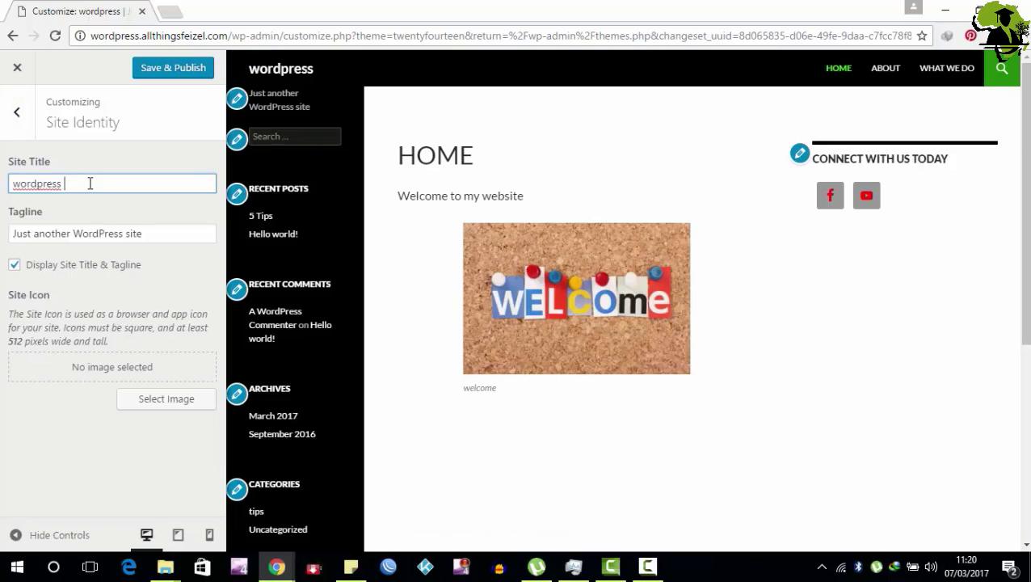
type("u")
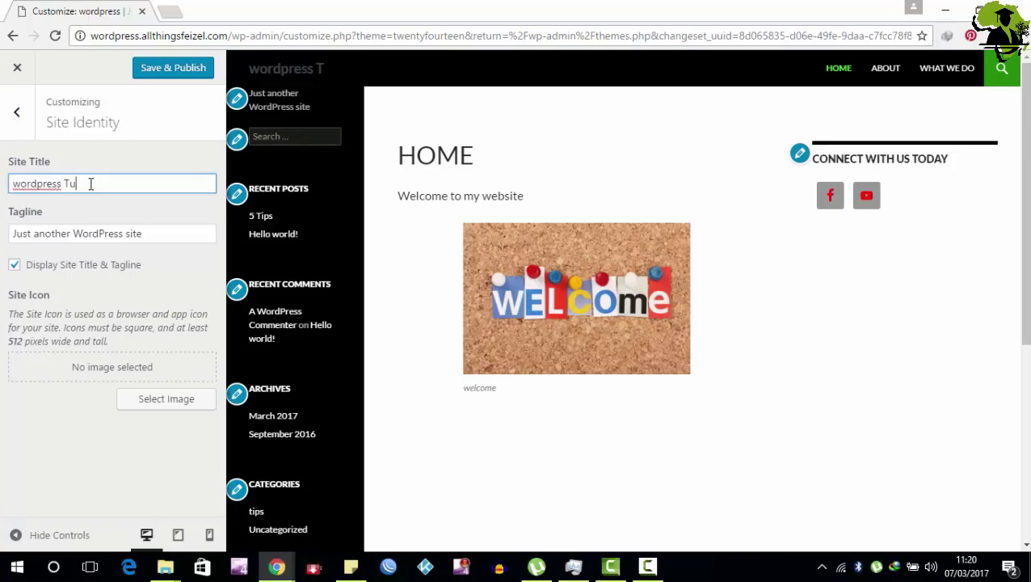
type("toria;s")
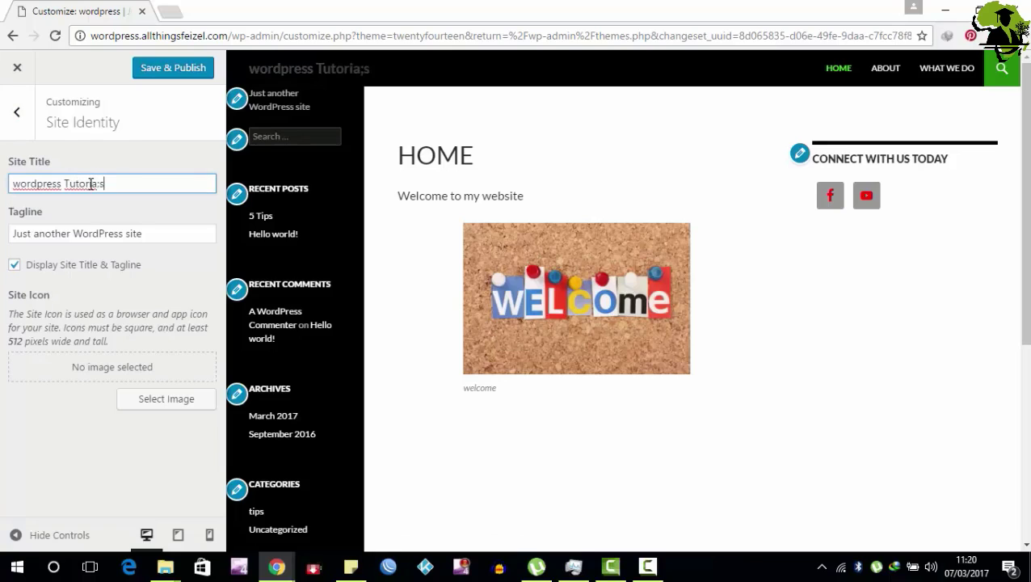
type("ls")
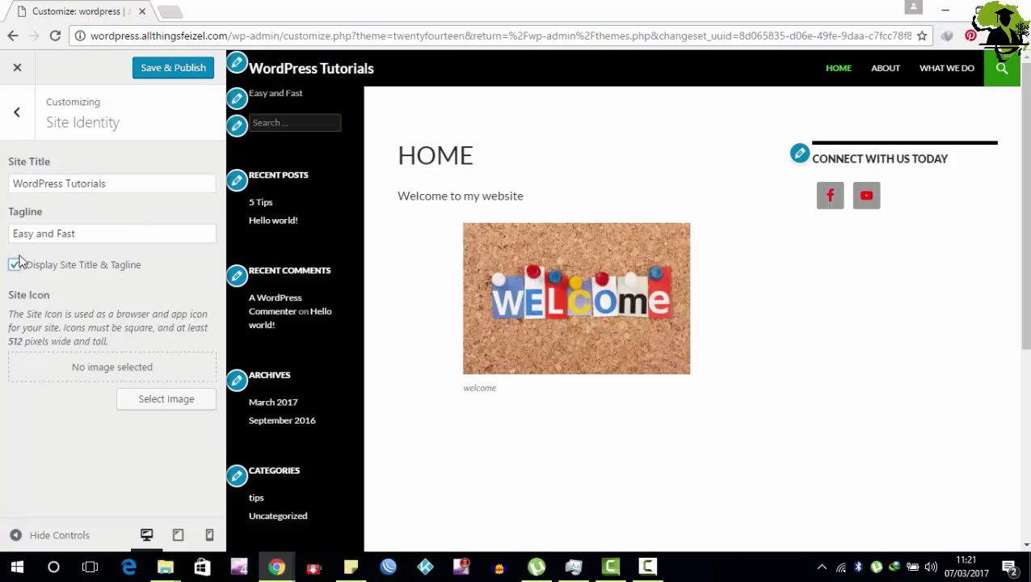
Try hiding the site title and tagline, and restore their display.
left_click(13, 267)
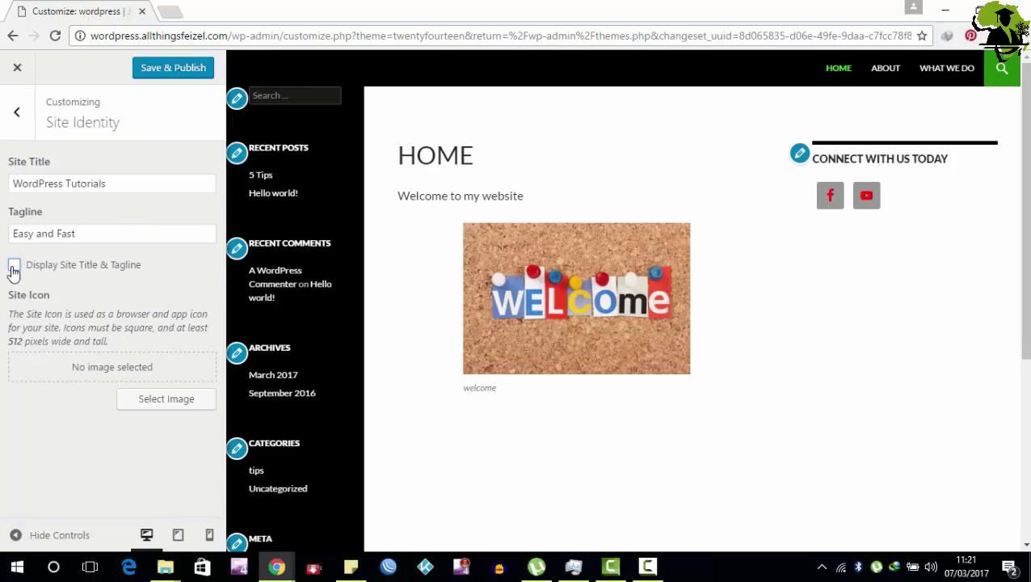
left_click(14, 267)
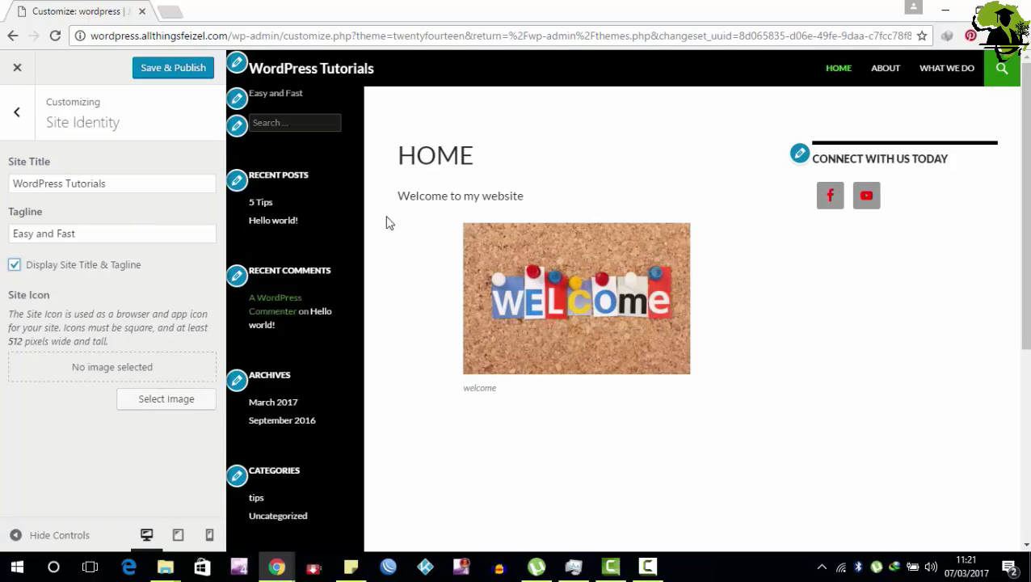
Try welcome.jpg from the media library as the site icon with the default crop, and remove it again.
left_click(168, 401)
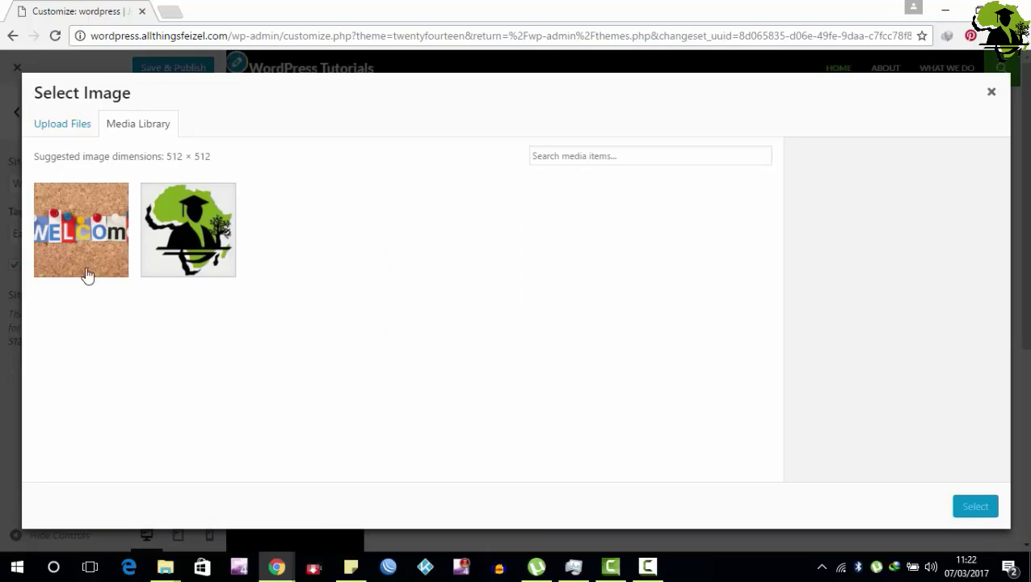
left_click(77, 244)
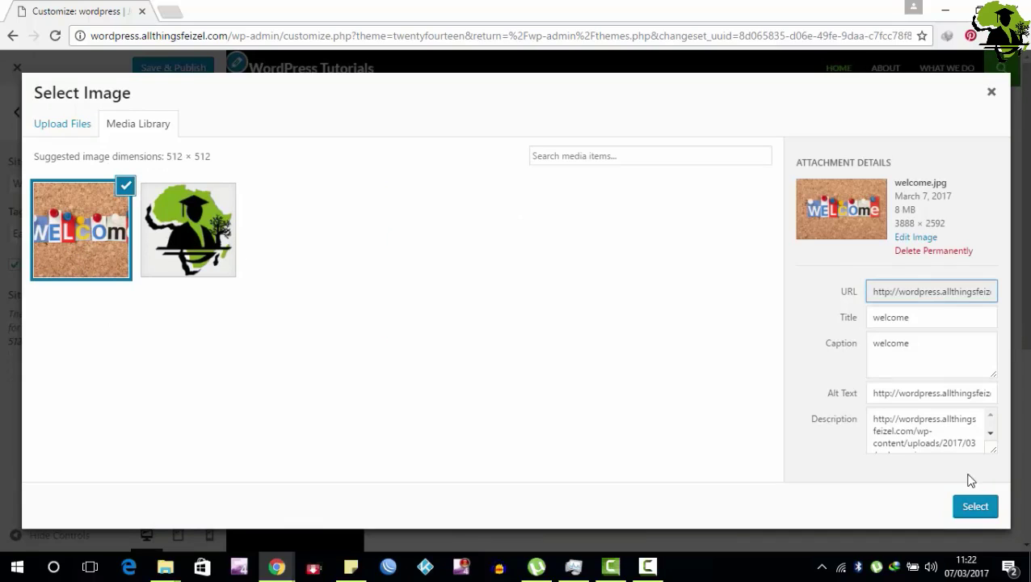
left_click(980, 508)
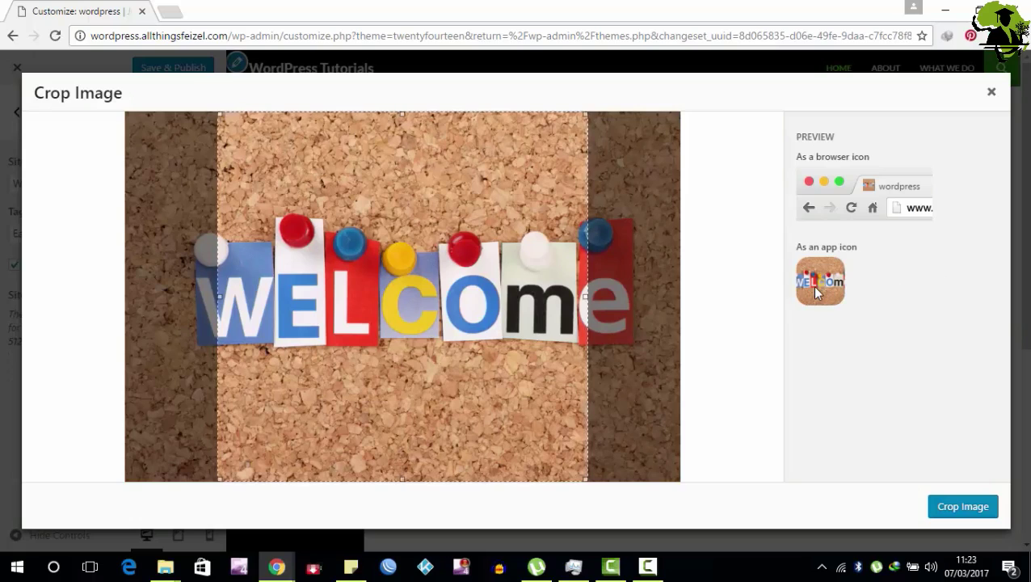
left_click(970, 510)
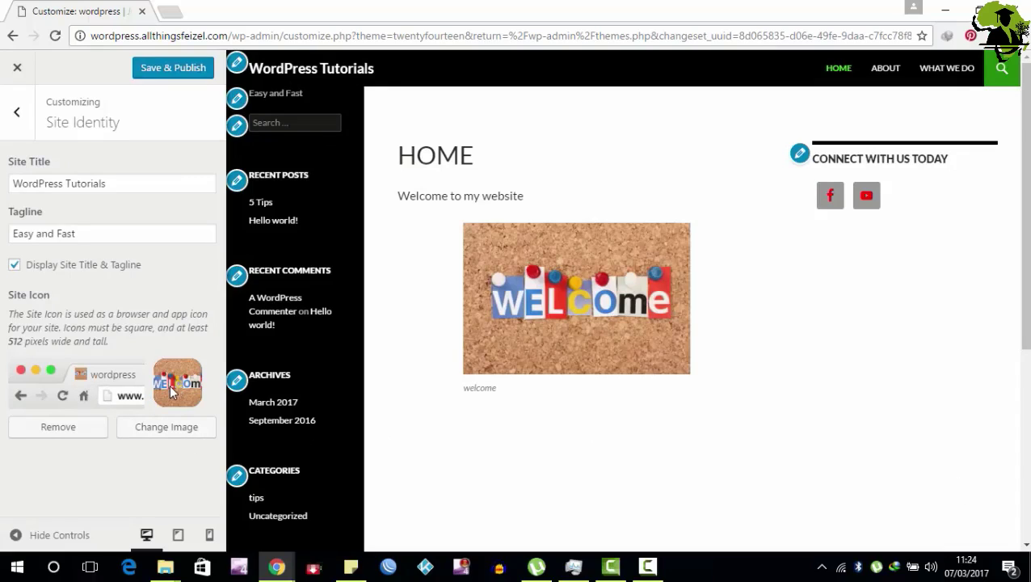
left_click(58, 427)
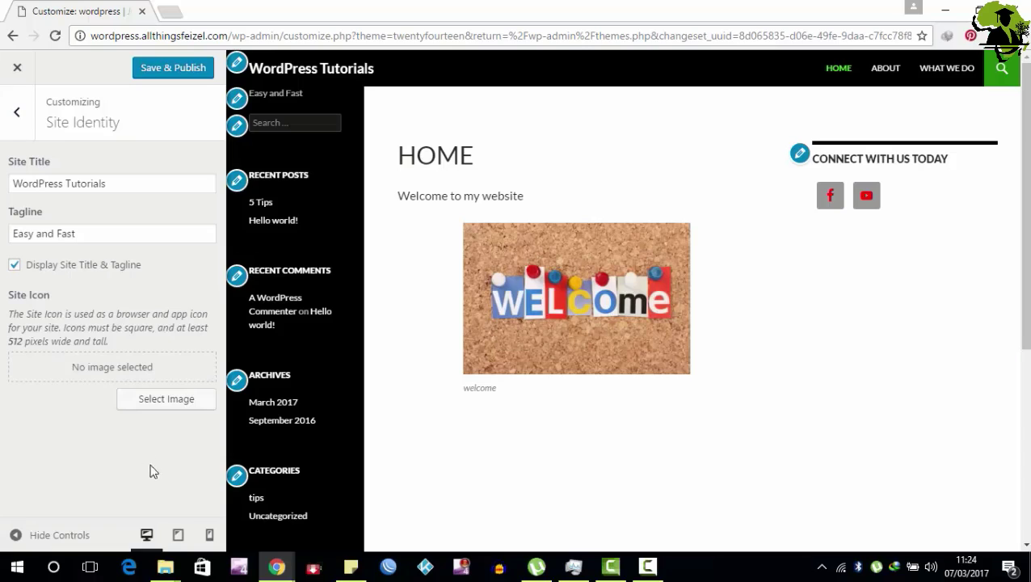
Preview the site in the tablet and mobile layouts, and return to the desktop preview.
left_click(178, 535)
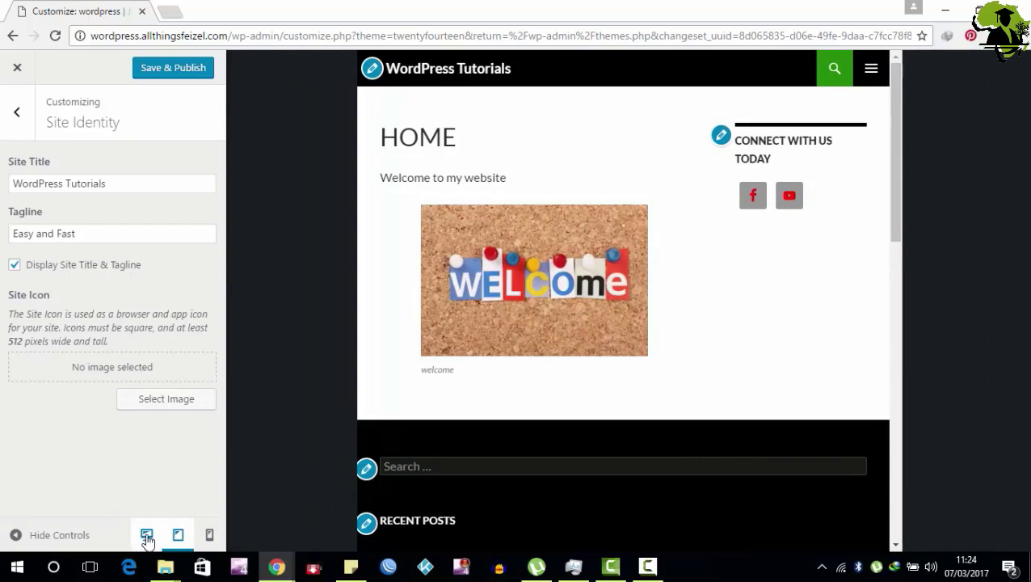
left_click(209, 535)
scroll(635, 316, "down", 10)
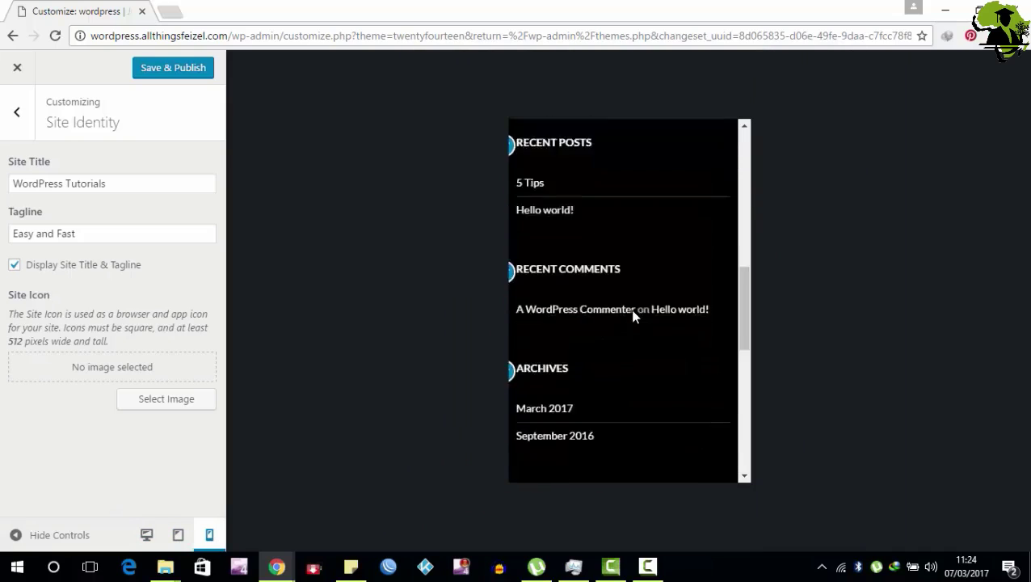
scroll(635, 317, "up", 6)
scroll(634, 317, "up", 5)
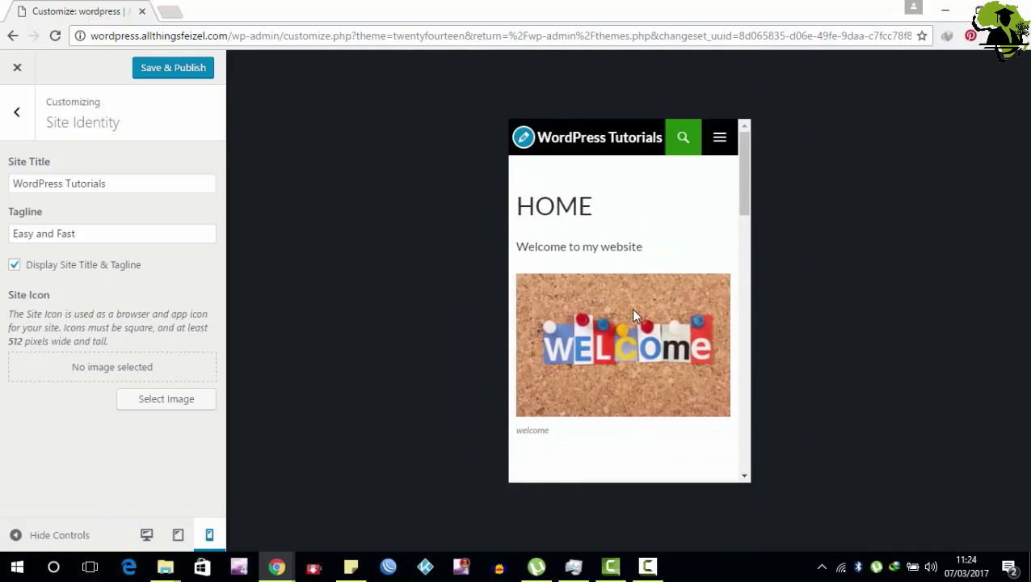
left_click(147, 535)
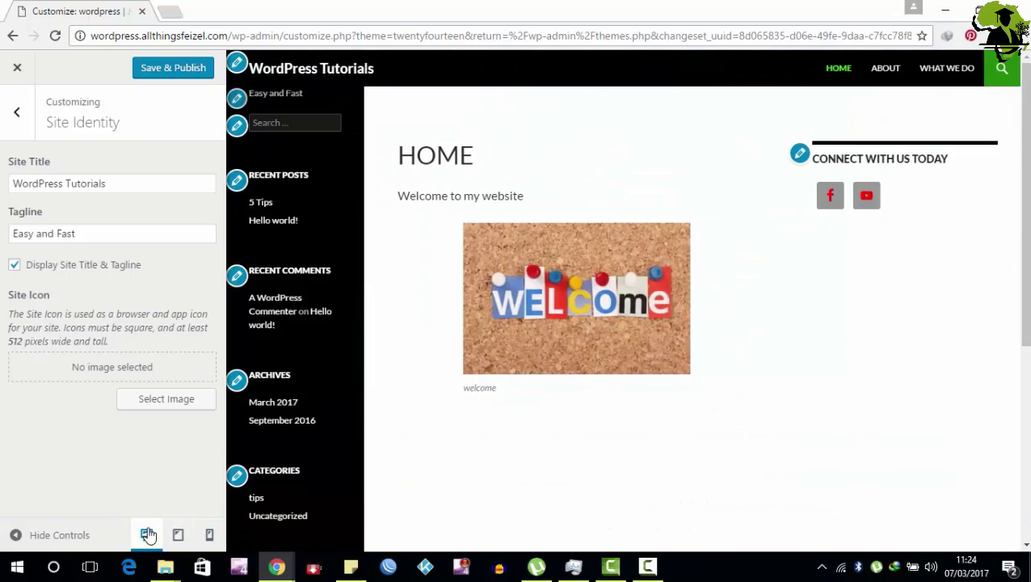
Add the cropped welcome picture as the site's header image and check it in the page preview.
left_click(16, 111)
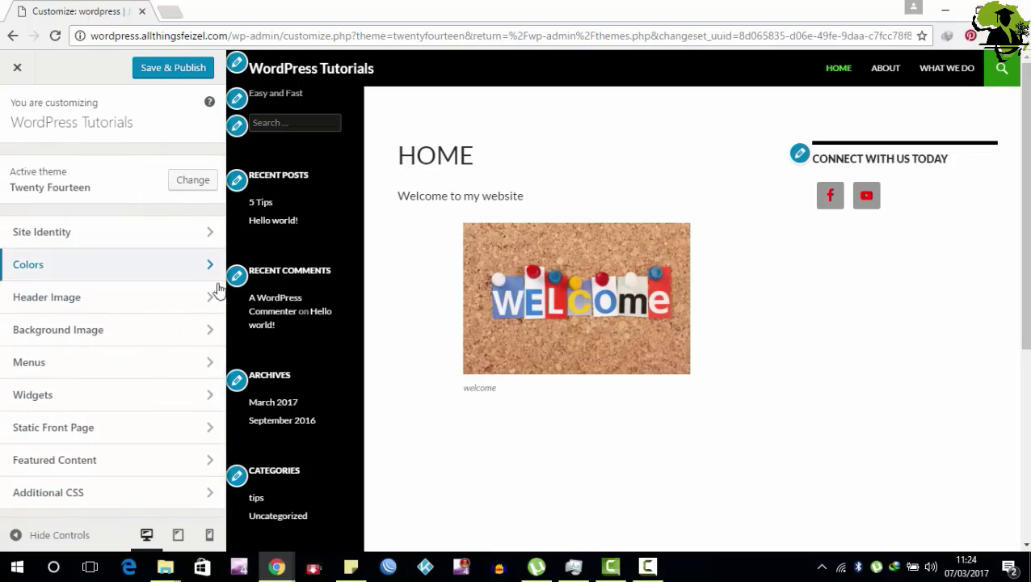
left_click(177, 311)
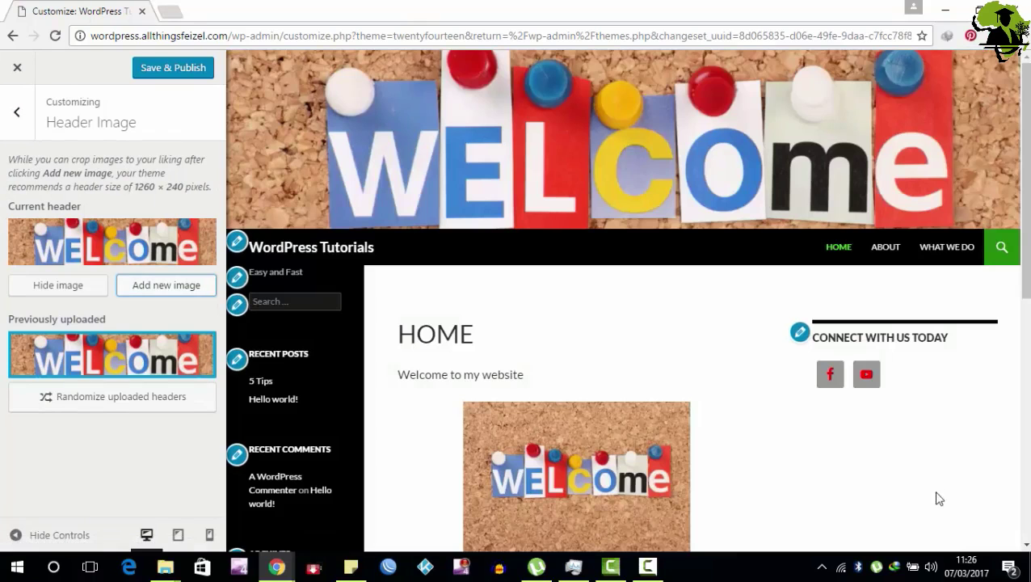
scroll(577, 173, "down", 1)
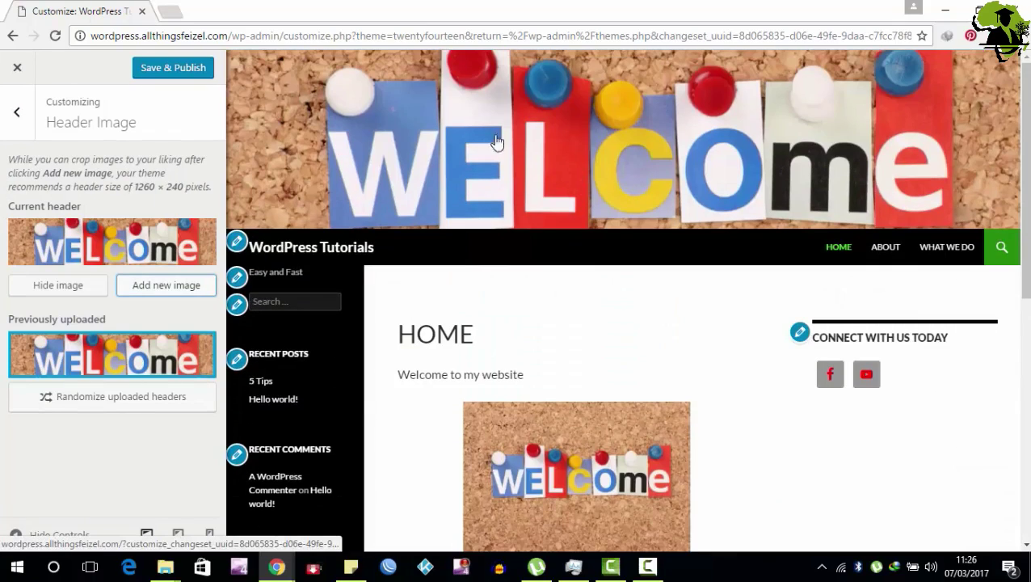
scroll(483, 141, "down", 1)
scroll(484, 150, "down", 2)
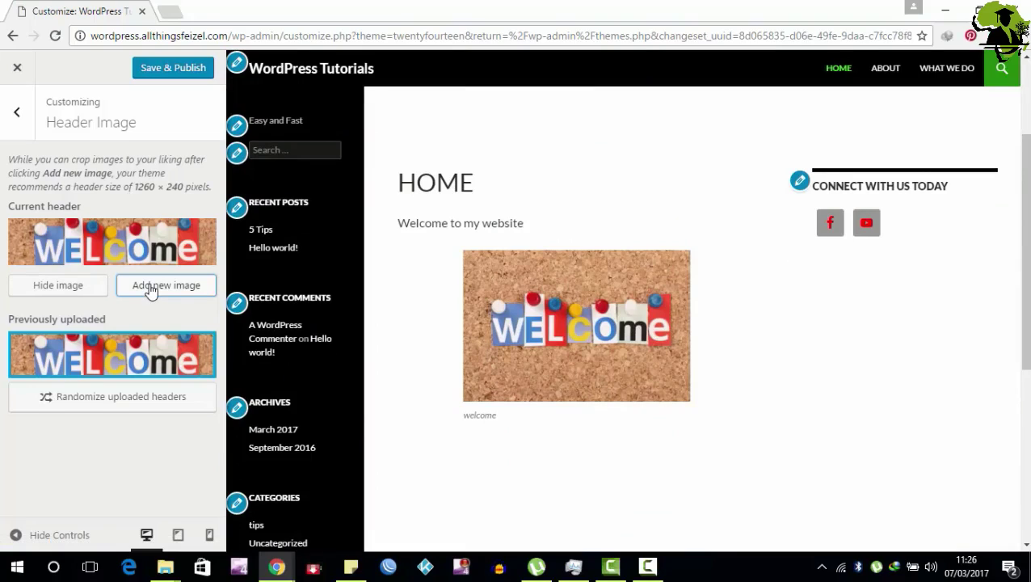
scroll(833, 367, "up", 3)
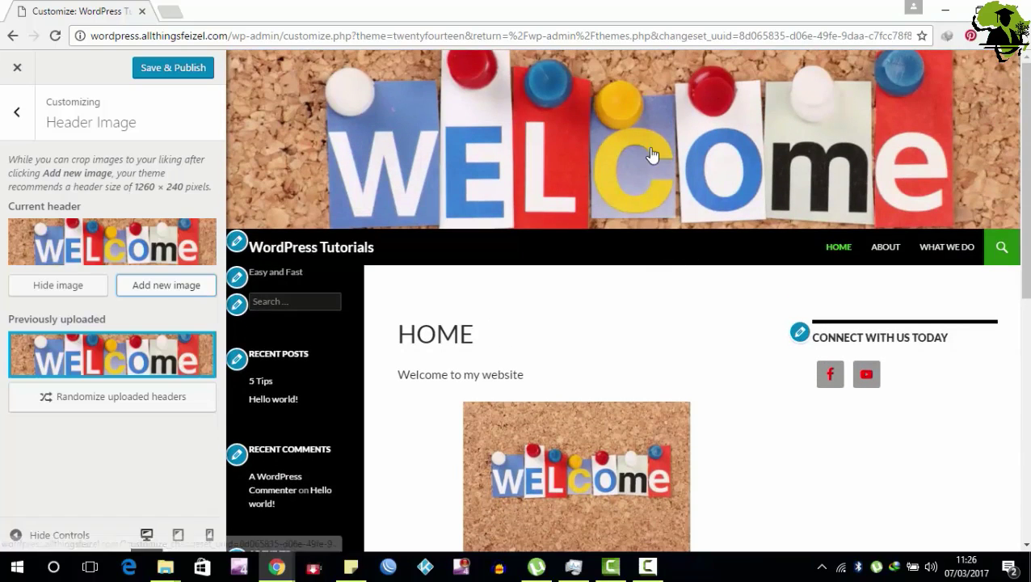
Remove the Search widget from the Primary Sidebar.
left_click(17, 112)
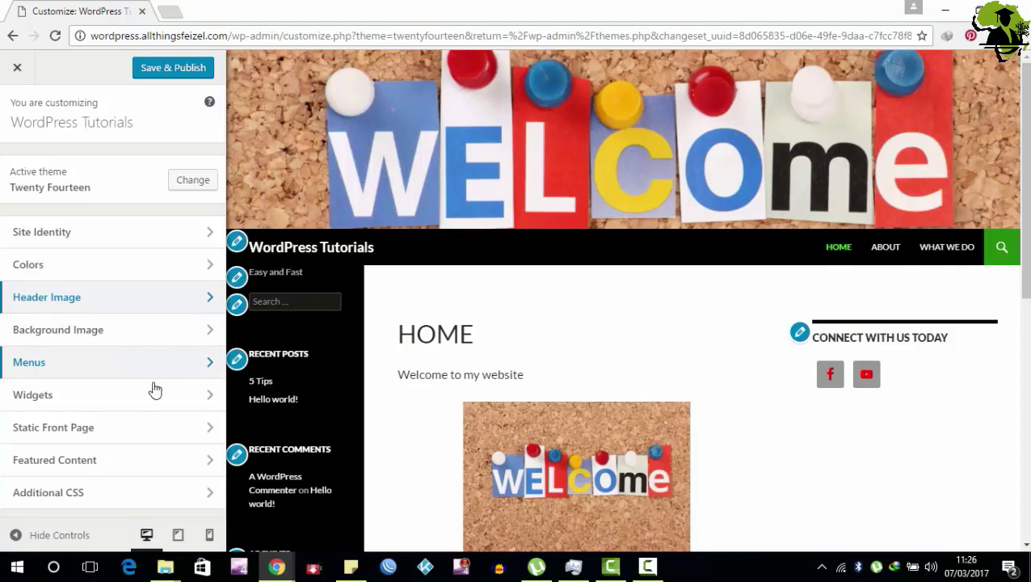
left_click(204, 401)
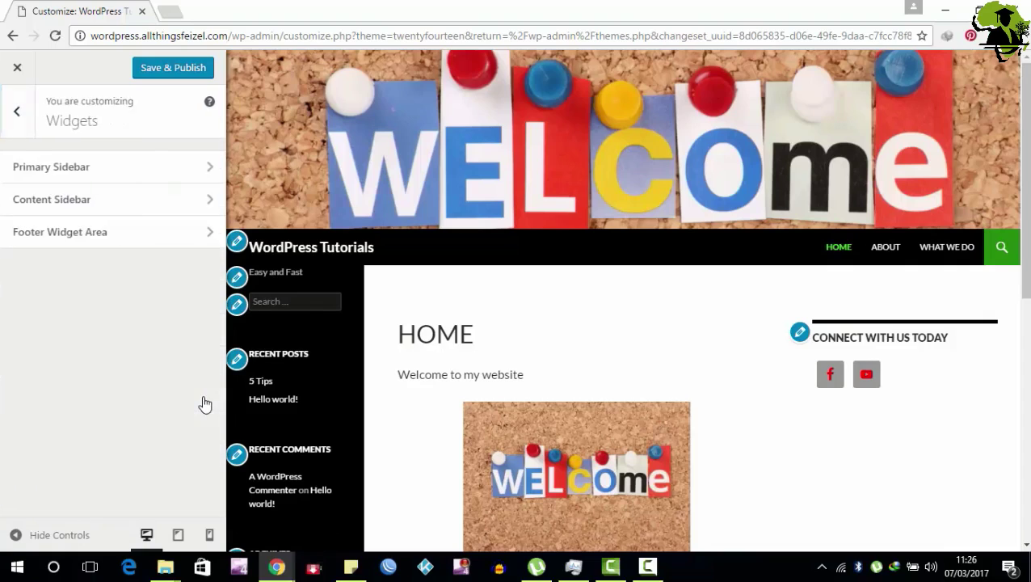
left_click(238, 305)
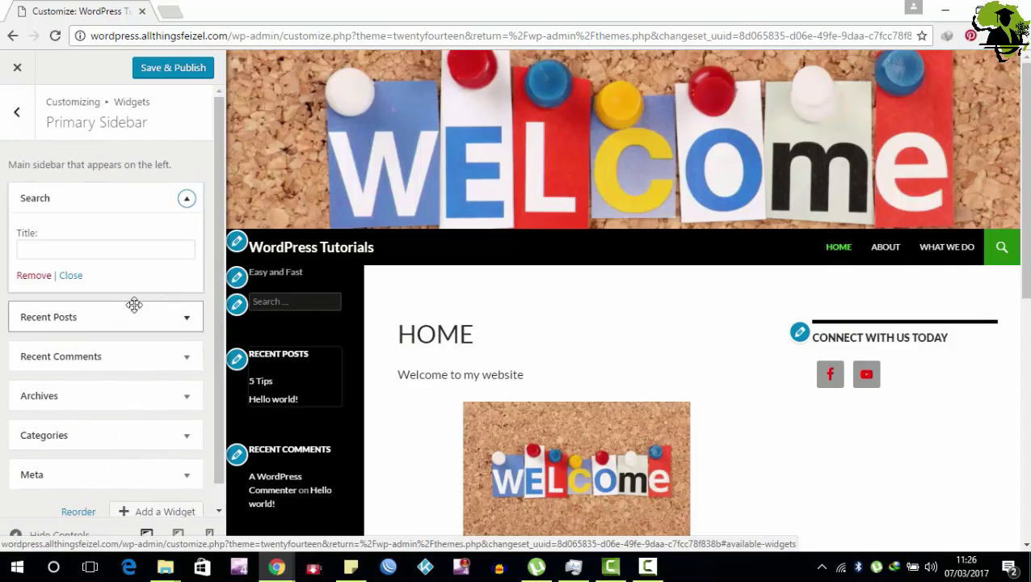
left_click(34, 276)
Title the Recent Posts widget "Top Posts", limit it to 3 posts, and display the post dates.
left_click(238, 306)
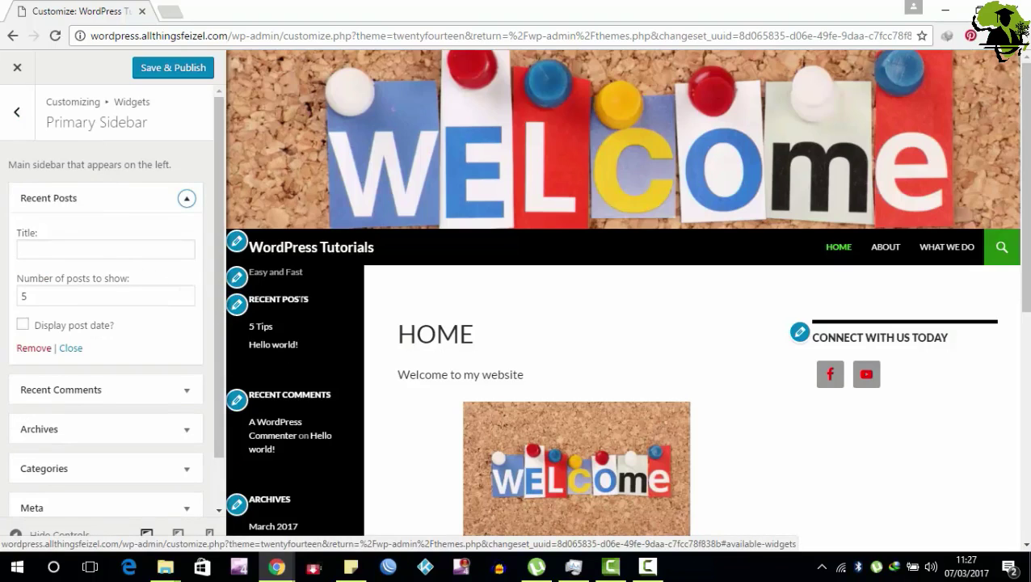
left_click(150, 252)
type("Top Posts")
left_click(45, 298)
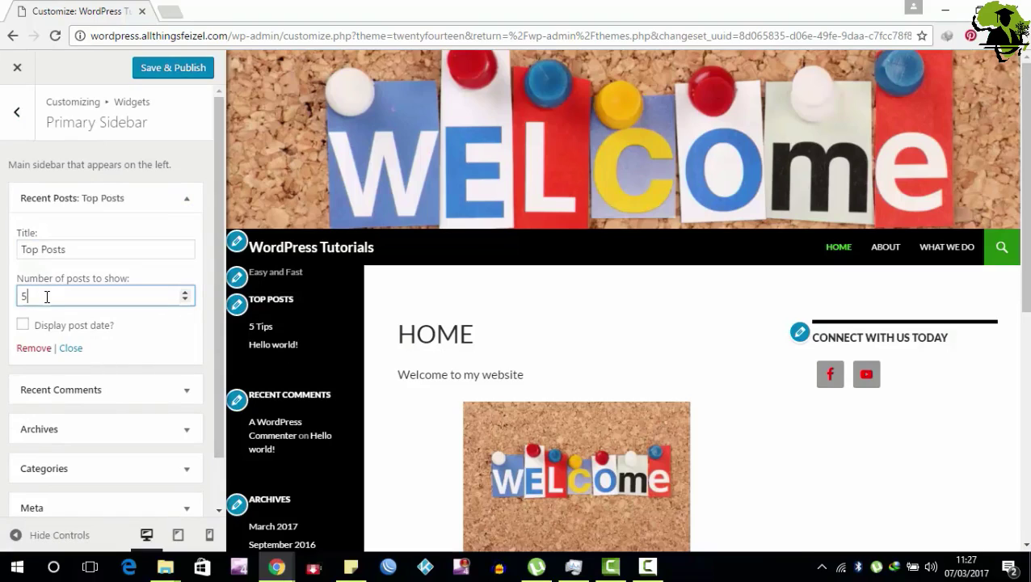
type("1")
key("BackSpace")
key("BackSpace")
key("BackSpace")
type("3")
left_click(22, 325)
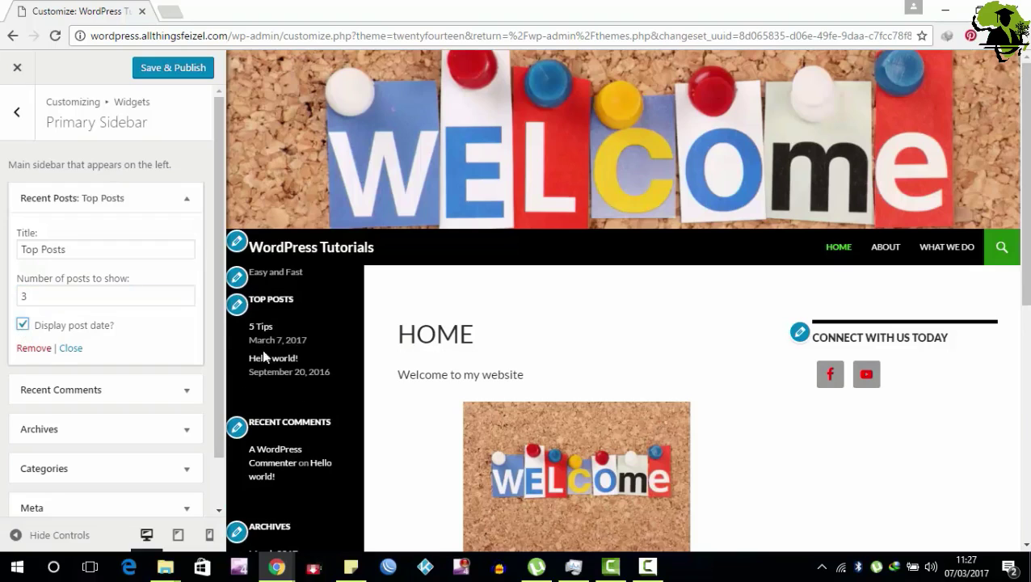
Remove the Meta widget from the Primary Sidebar and look through the widgets available to add there.
scroll(143, 380, "down", 1)
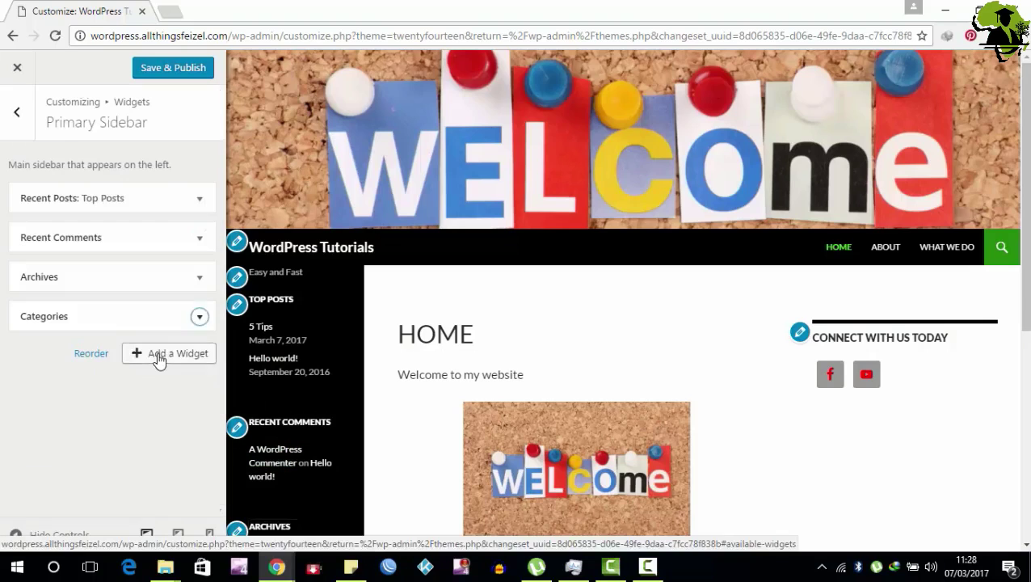
left_click(159, 356)
scroll(295, 376, "down", 4)
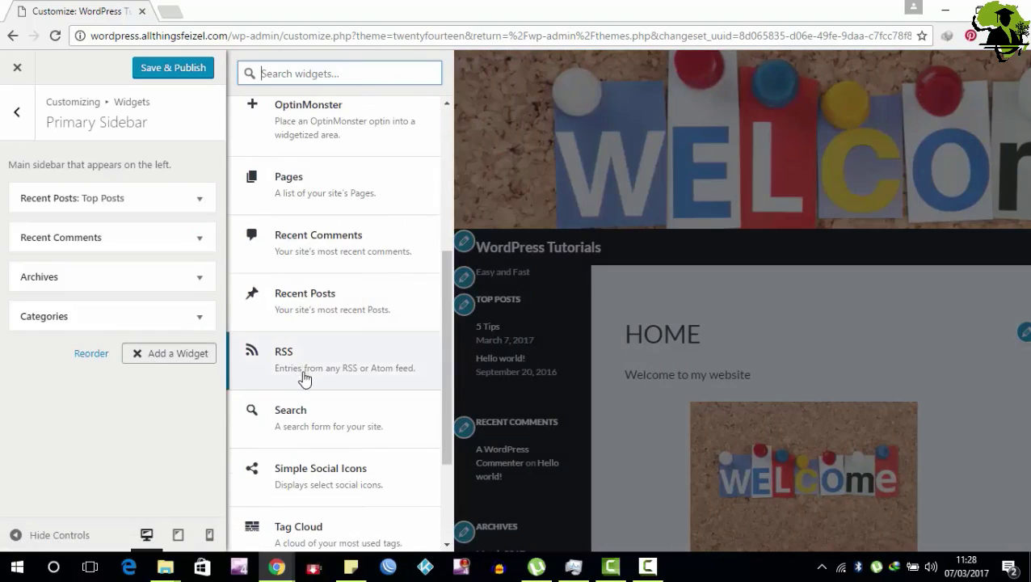
scroll(304, 378, "down", 2)
scroll(304, 379, "up", 5)
left_click(97, 411)
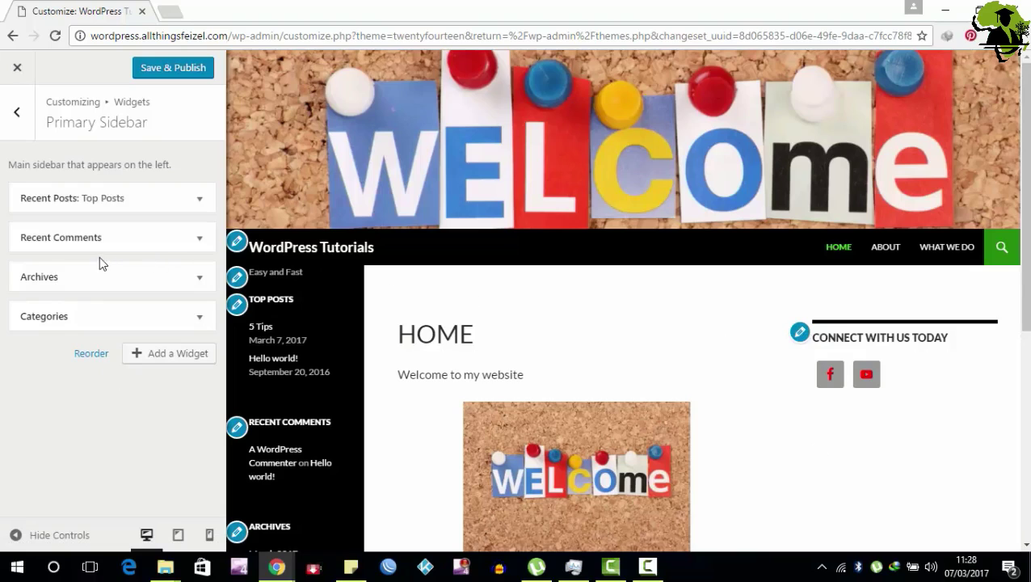
Add a Recent Posts widget to the Content Sidebar below the Simple Social Icons widget.
left_click(18, 130)
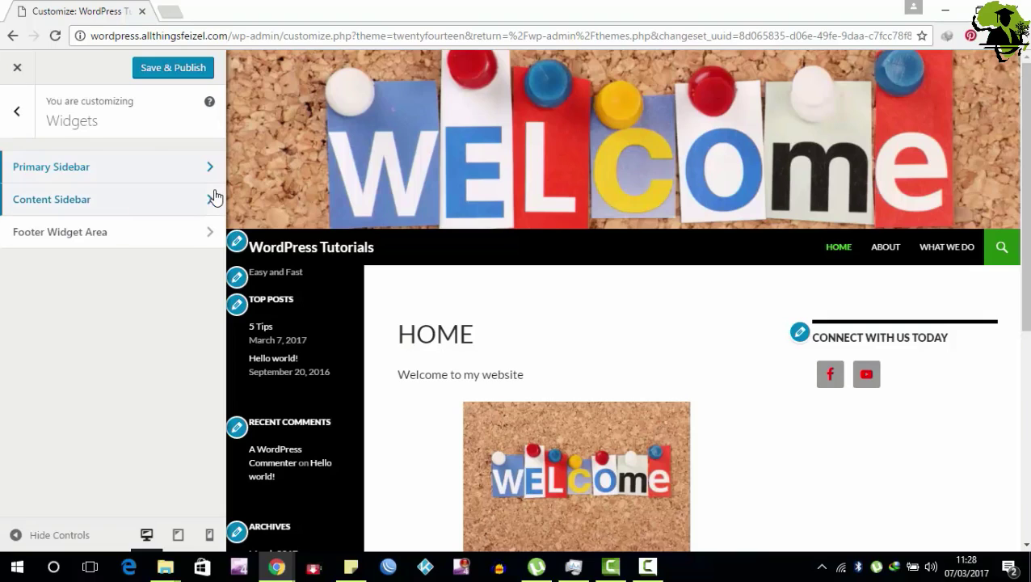
left_click(215, 197)
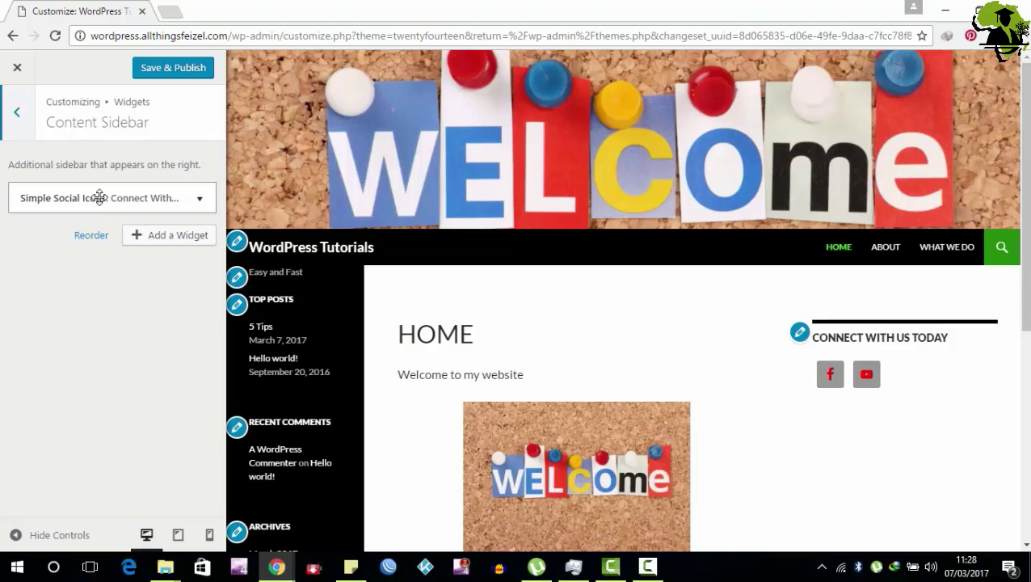
left_click(177, 237)
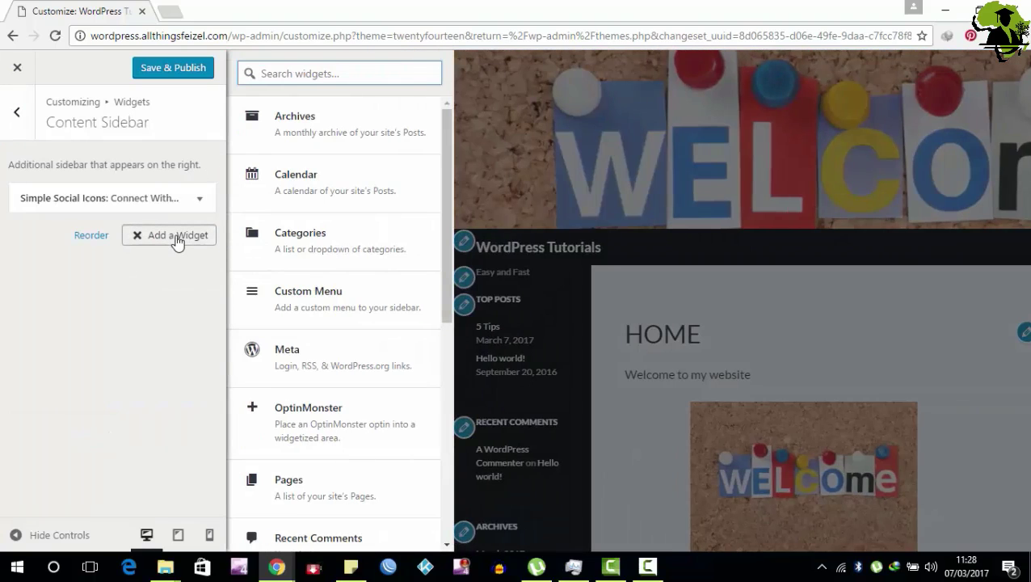
scroll(346, 338, "down", 1)
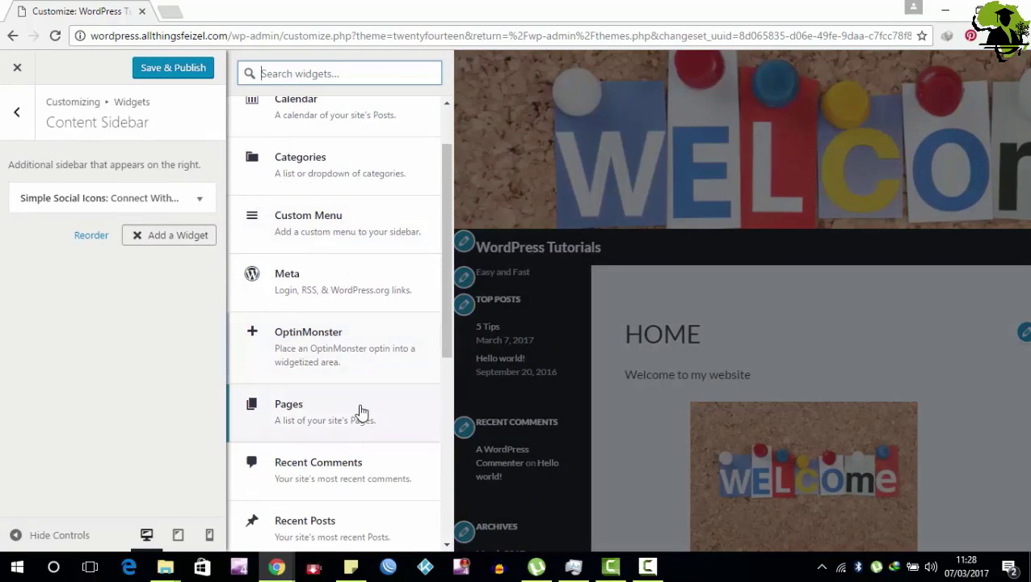
scroll(359, 400, "down", 2)
scroll(349, 339, "down", 1)
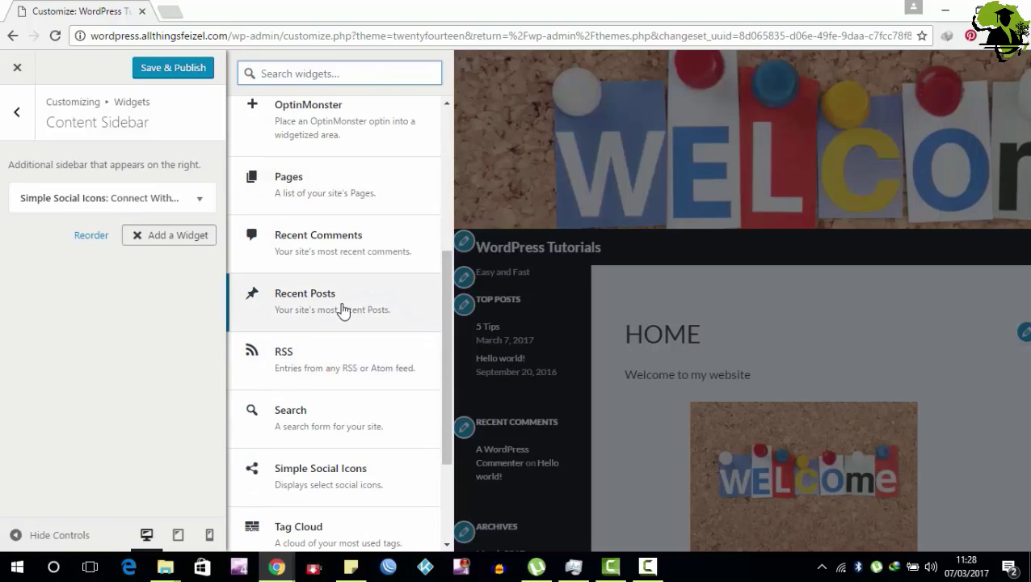
left_click(343, 309)
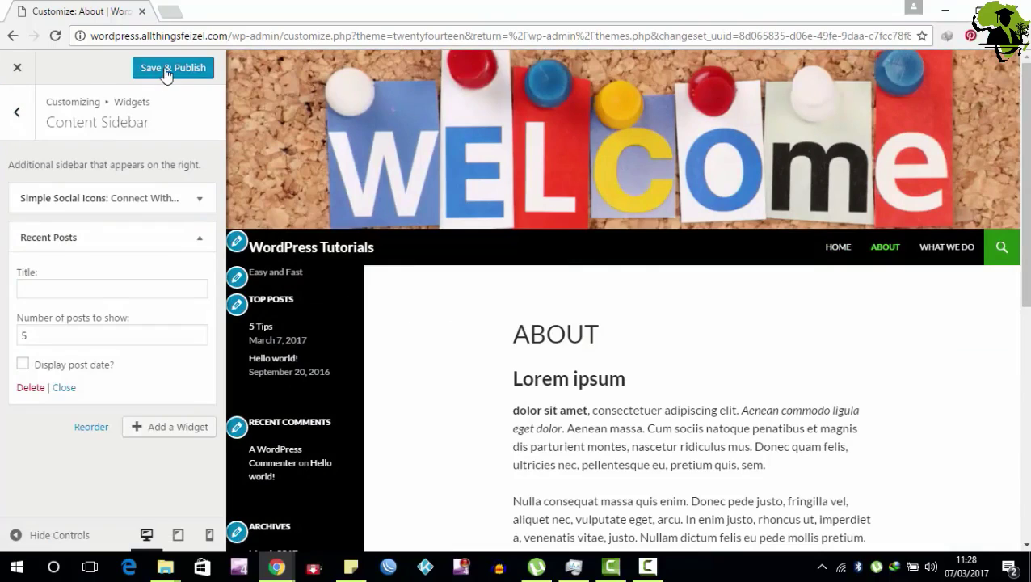
Save and publish the theme customizations, and leave the Customizer to visit the live site.
left_click(166, 71)
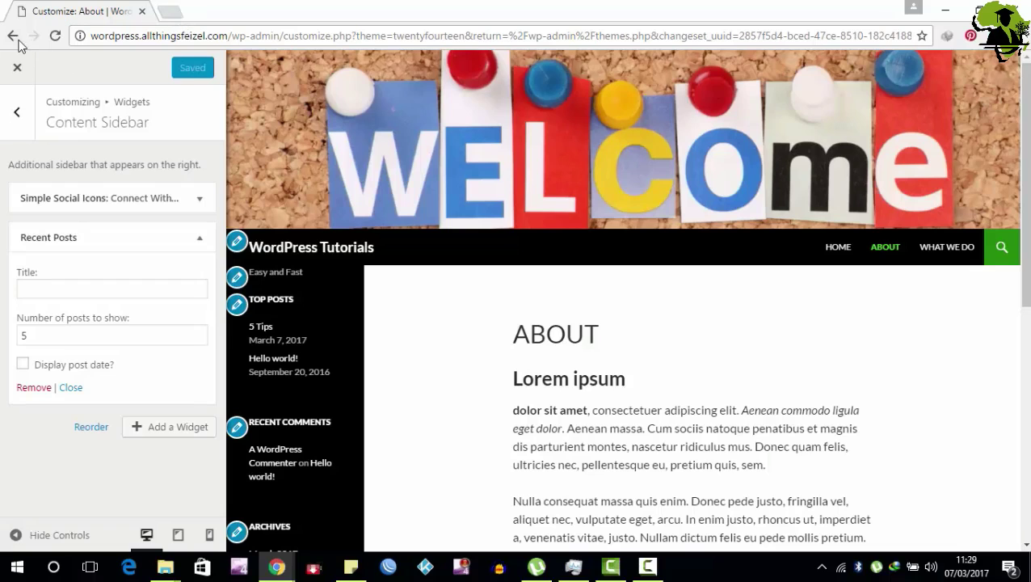
left_click(17, 68)
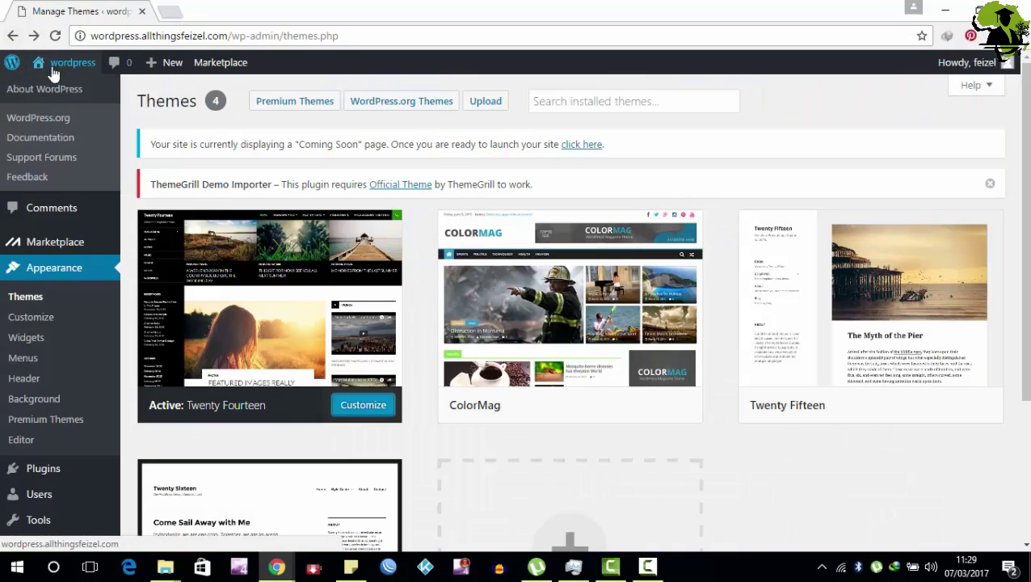
mouse_move(53, 75)
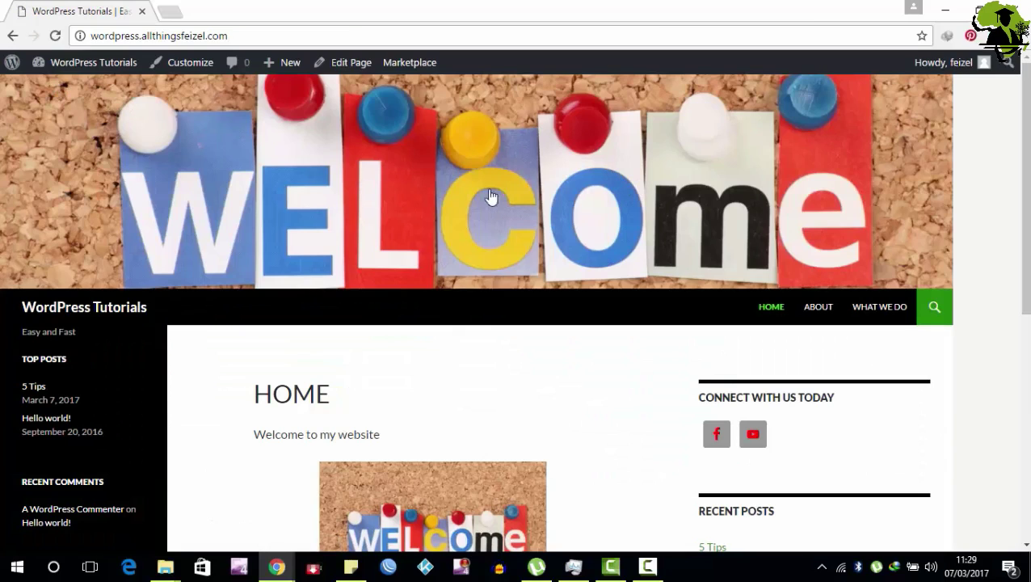
Check the header image, site title, tagline and both sidebars on the live home page.
scroll(595, 186, "down", 2)
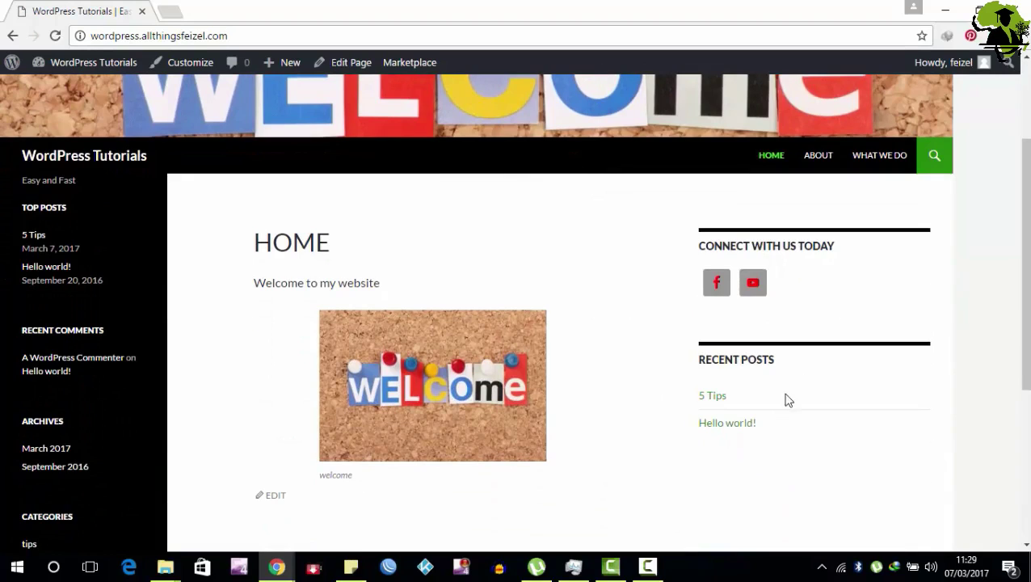
scroll(762, 396, "down", 1)
scroll(772, 388, "up", 3)
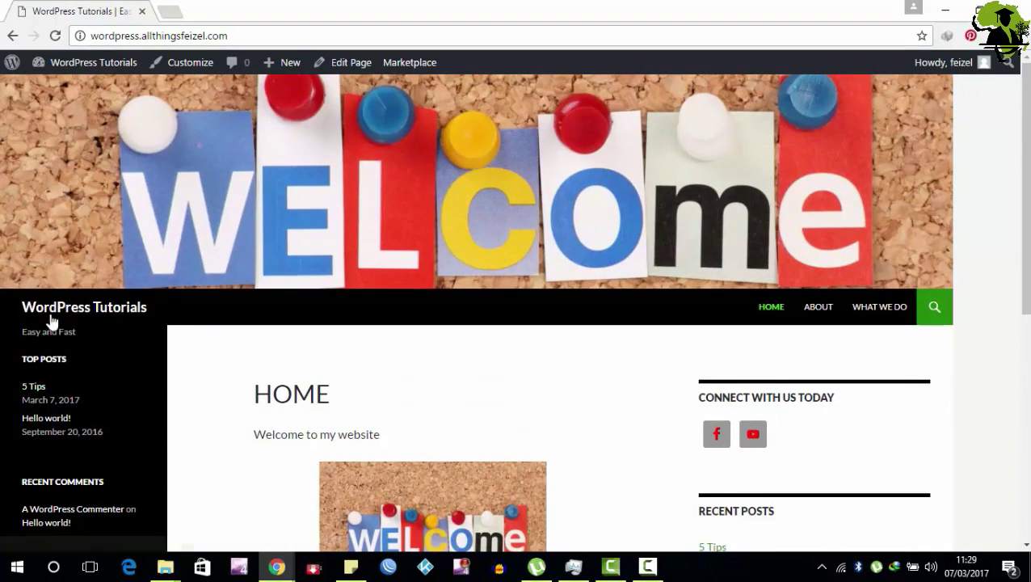
scroll(109, 364, "down", 5)
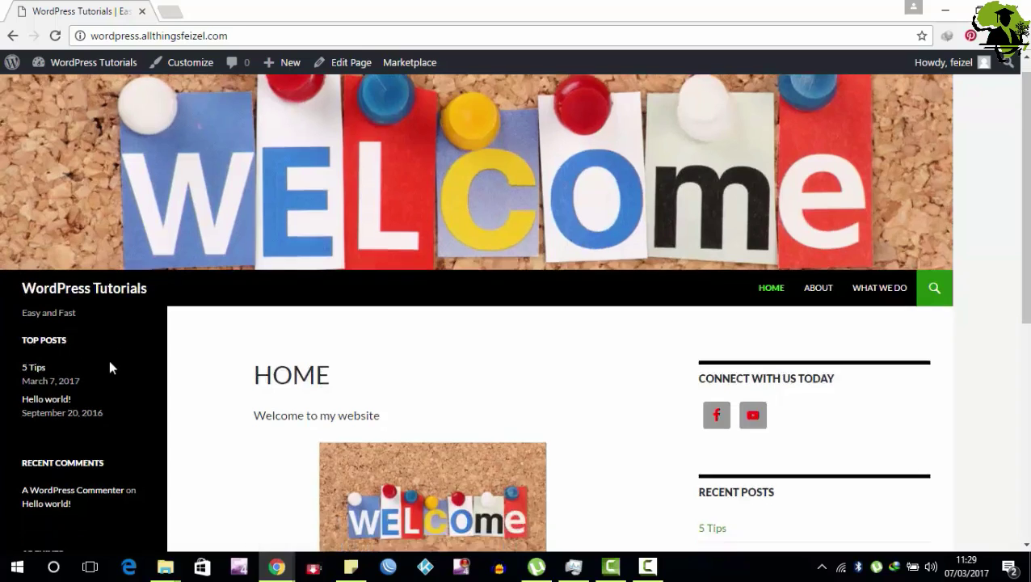
scroll(106, 340, "up", 4)
scroll(106, 328, "up", 2)
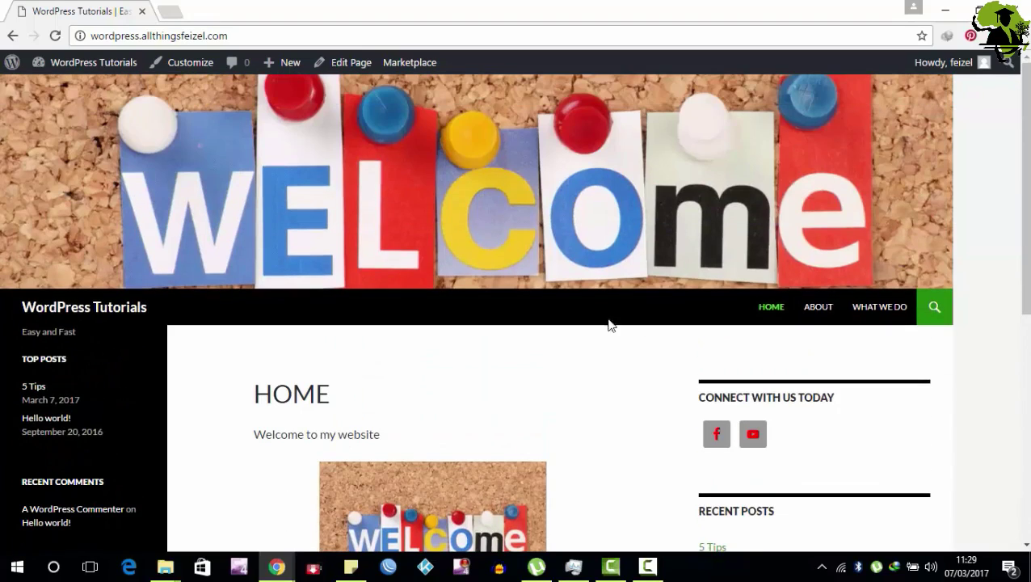
Open the live site's About page and check its layout from header to page text.
left_click(818, 307)
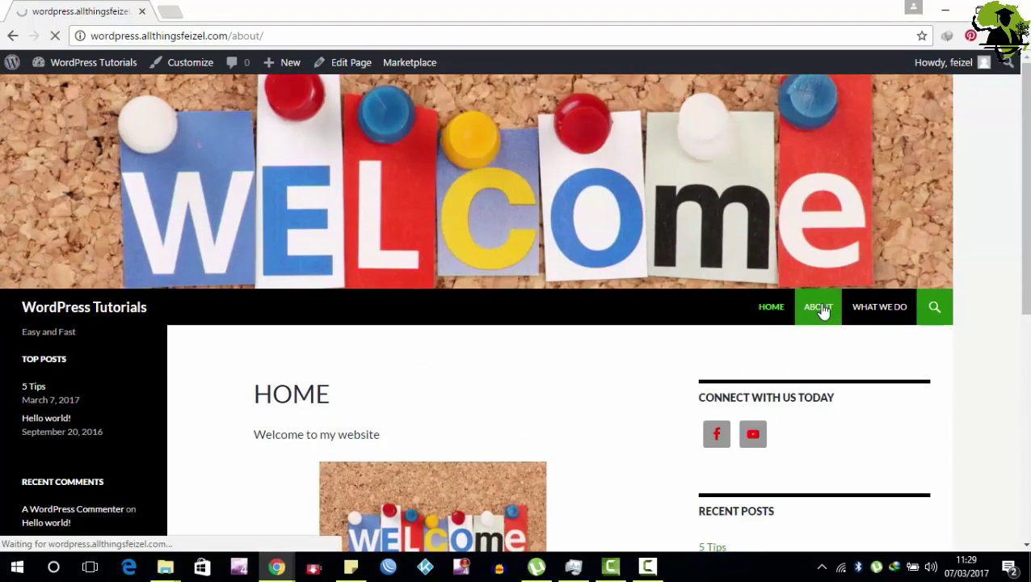
scroll(602, 388, "down", 5)
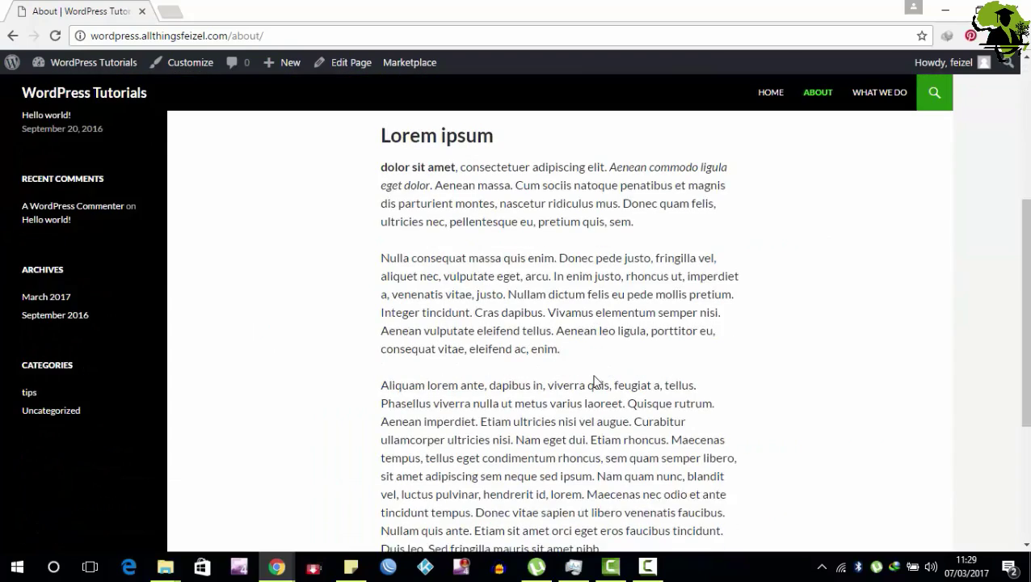
scroll(594, 373, "up", 6)
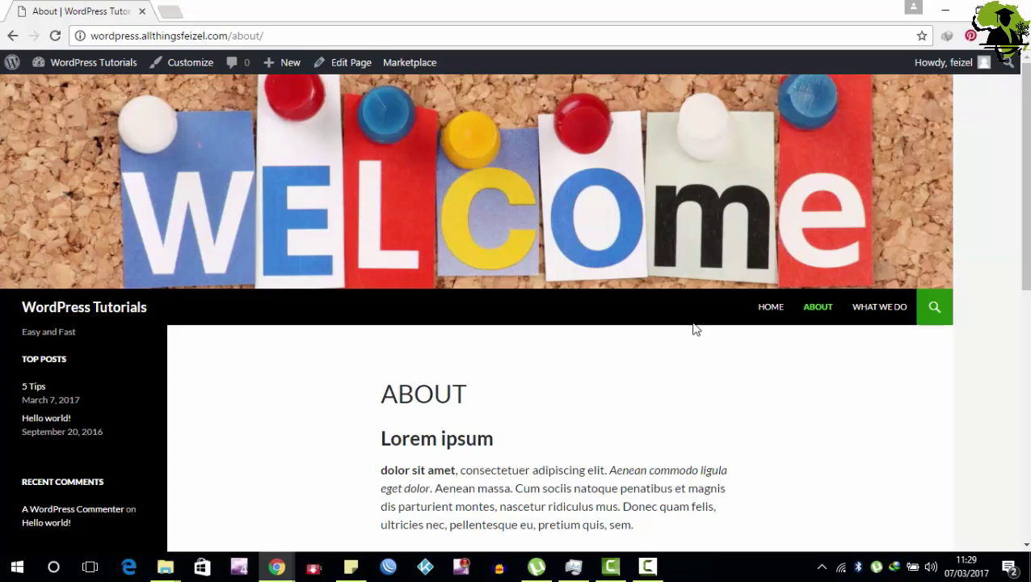
Open the live site's What We Do page and look through its content.
left_click(866, 308)
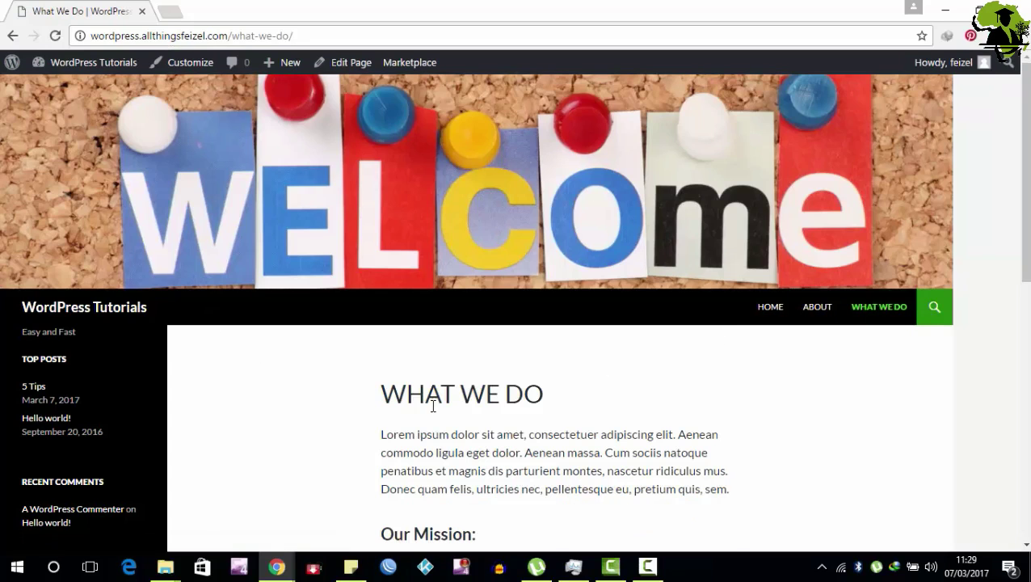
scroll(433, 405, "down", 6)
scroll(436, 401, "up", 6)
scroll(432, 403, "down", 3)
scroll(434, 395, "up", 3)
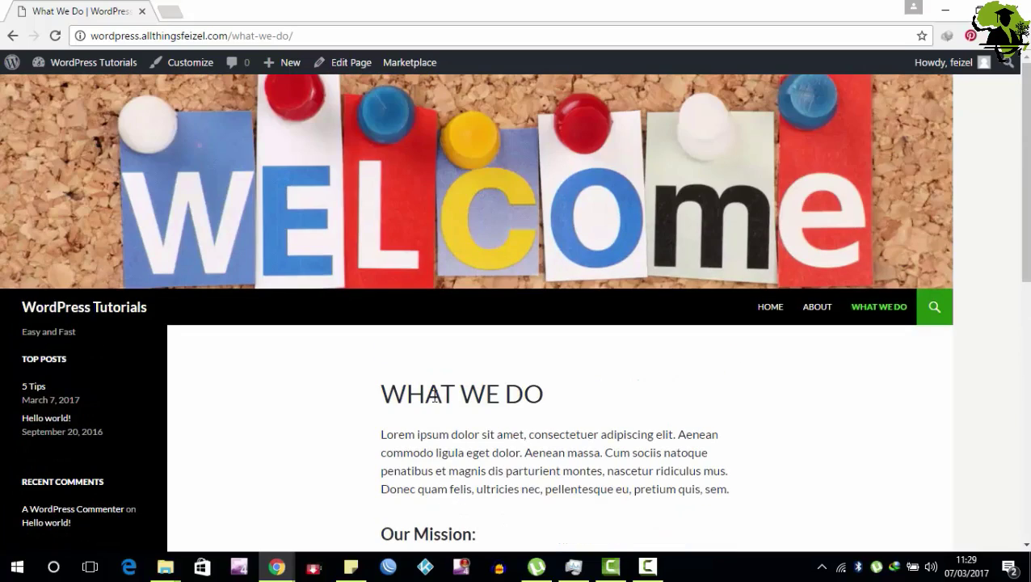